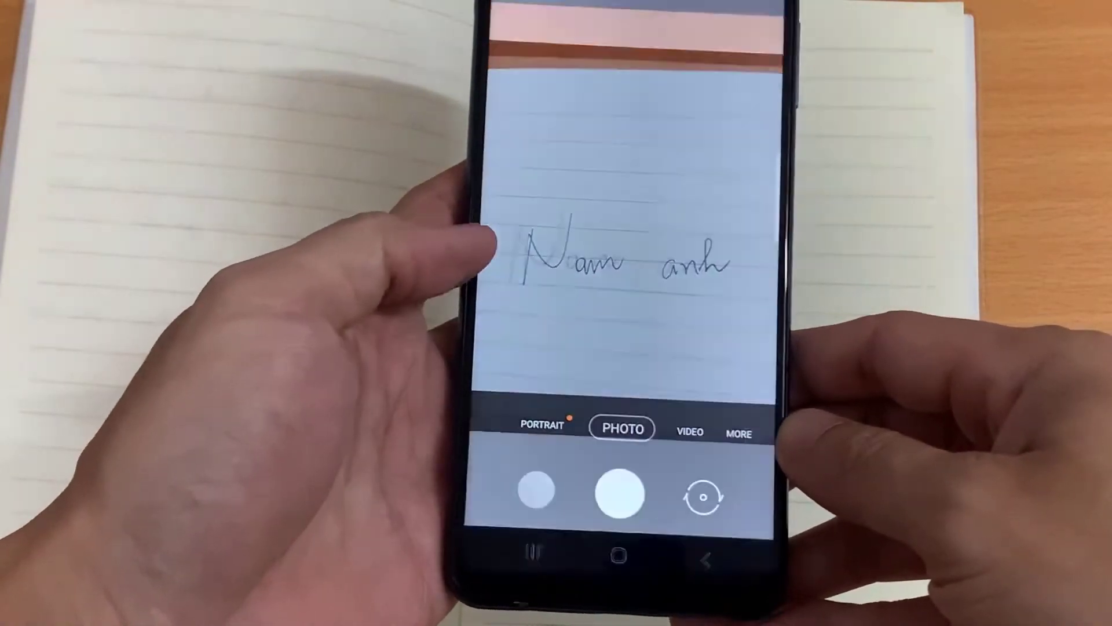
# Step: Check the signature photo and signature.jpg from the desktop in Photos, then close Photos
pyautogui.click(542, 491)
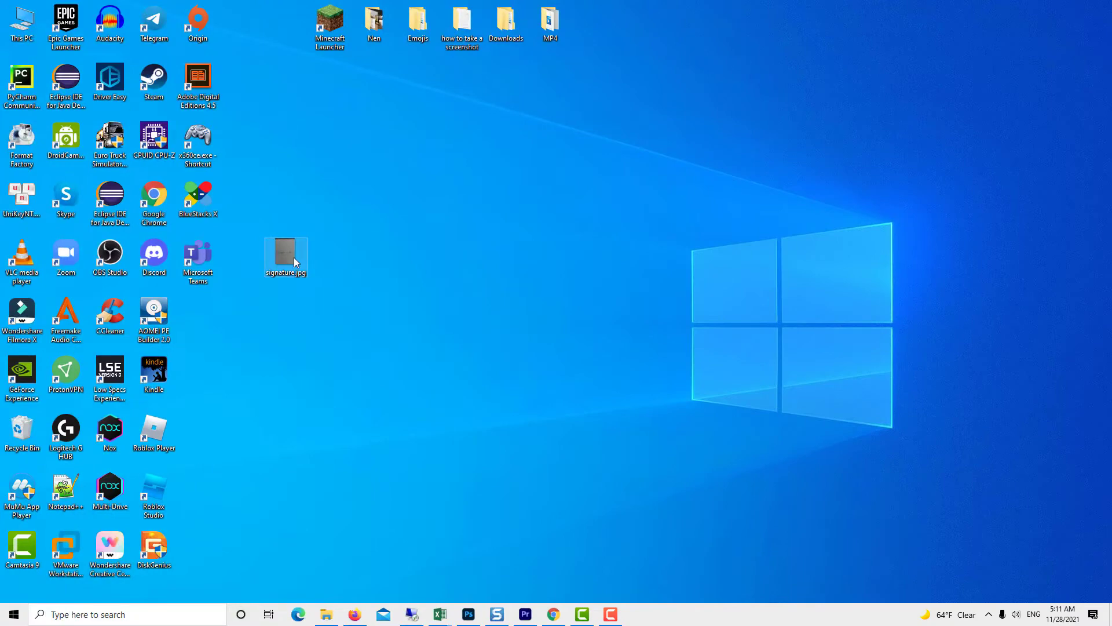
pyautogui.doubleClick(295, 257)
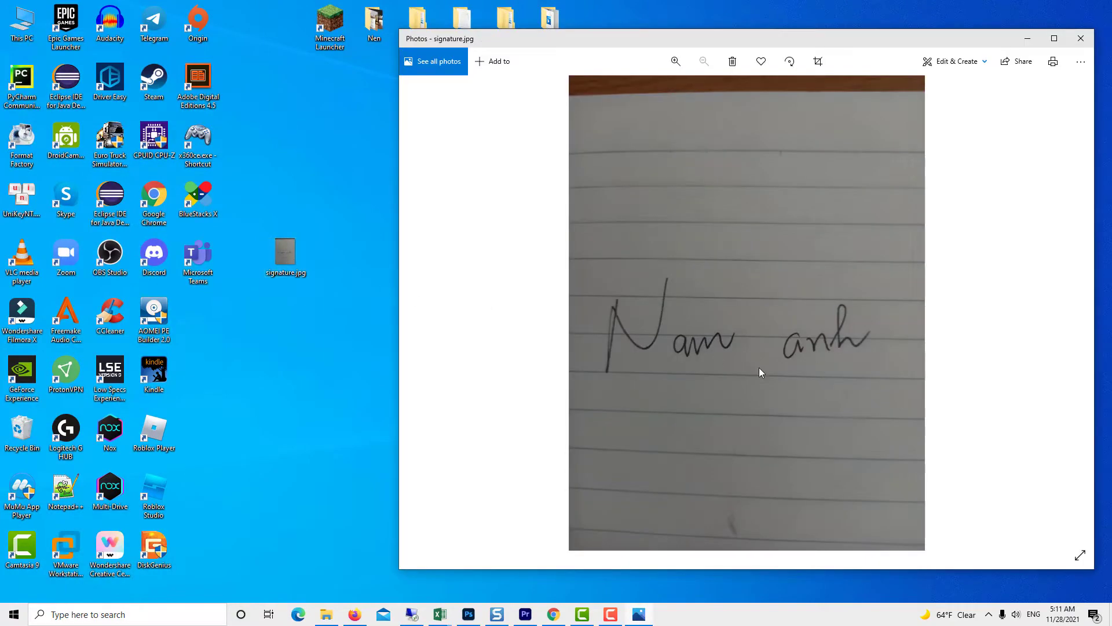
pyautogui.click(1080, 38)
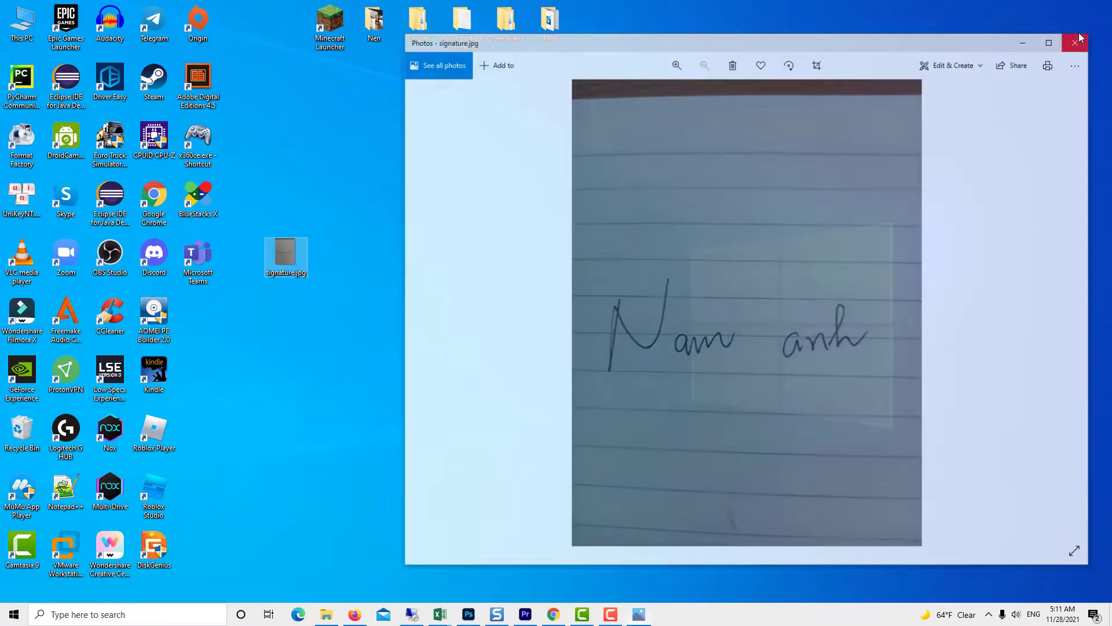
# Step: Launch Word 2016 from Start search and create a blank document, showing the Insert features
pyautogui.click(102, 617)
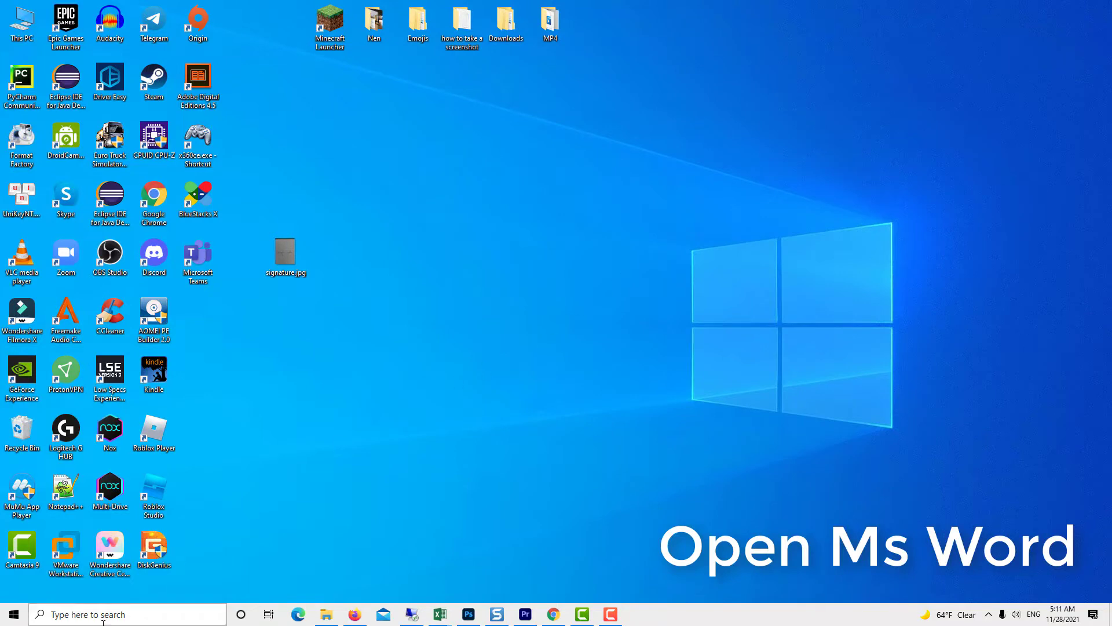
pyautogui.write('word')
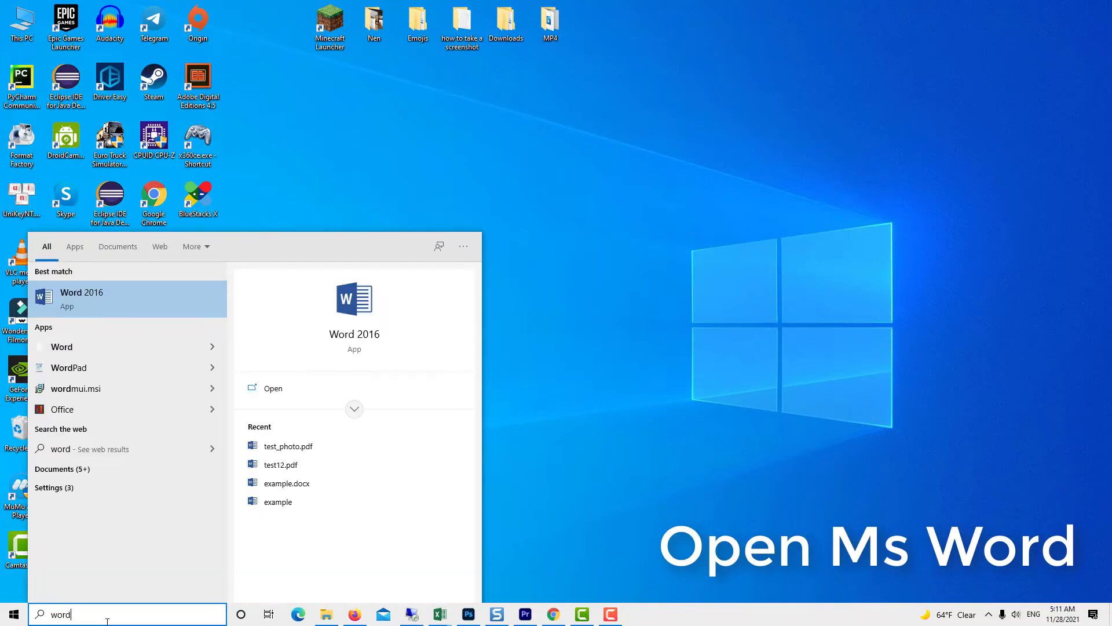
pyautogui.click(146, 305)
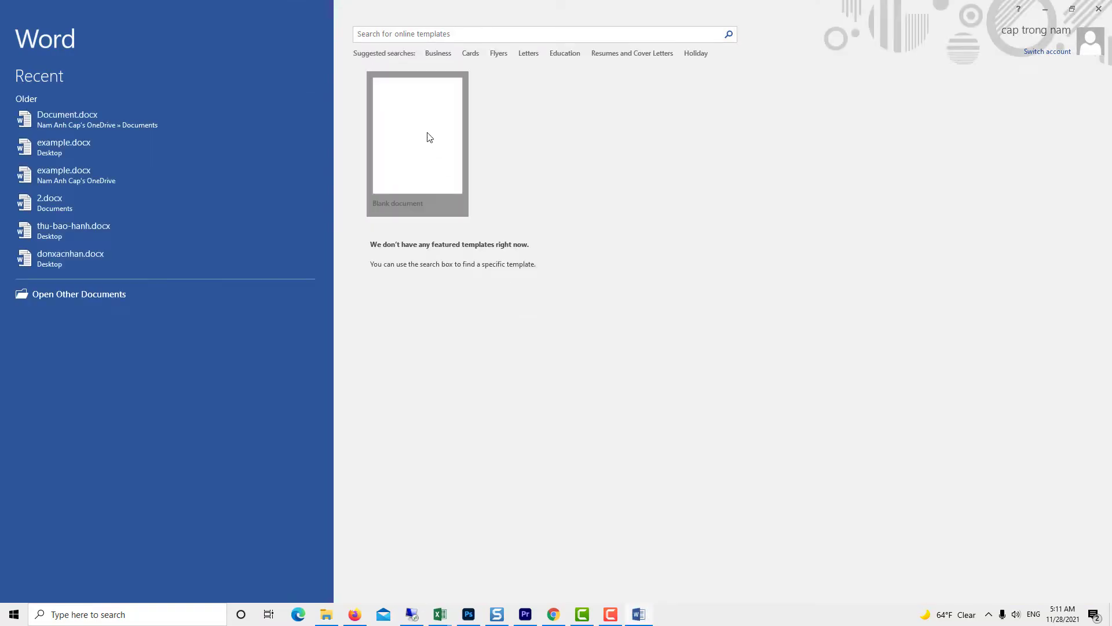
pyautogui.click(426, 136)
pyautogui.click(88, 26)
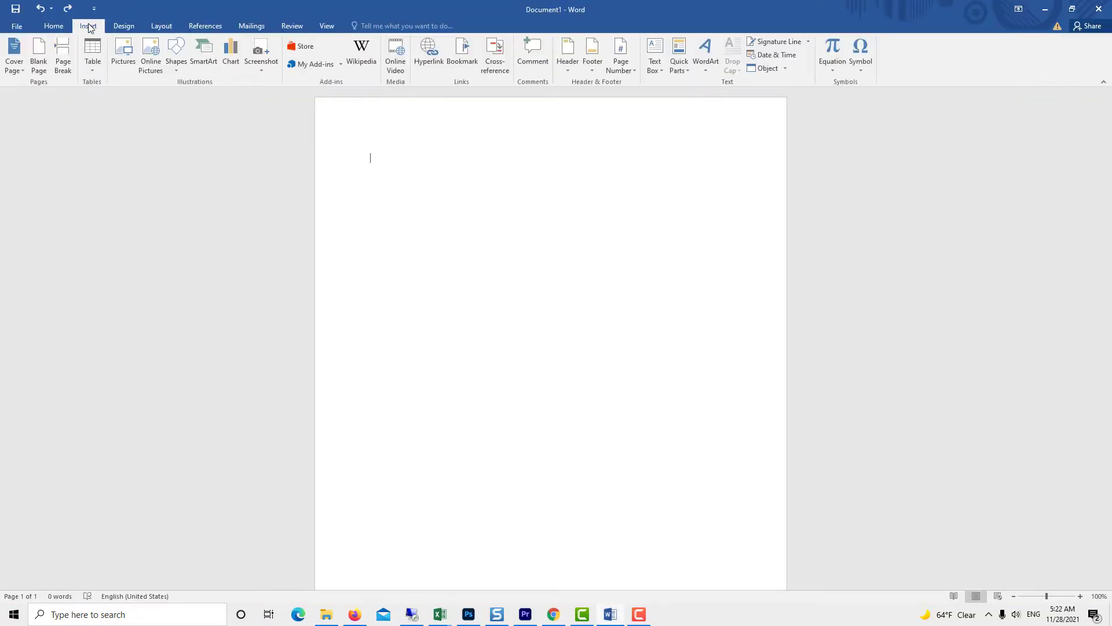
# Step: Insert signature.jpg and crop its top and bottom edges in toward the handwriting
pyautogui.click(125, 54)
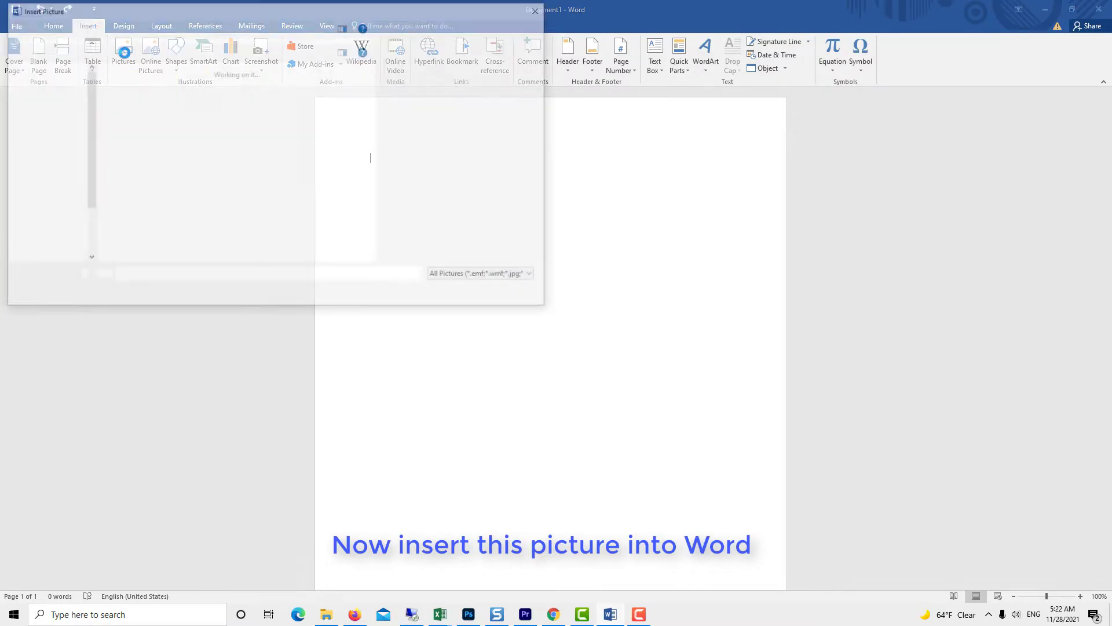
pyautogui.doubleClick(465, 84)
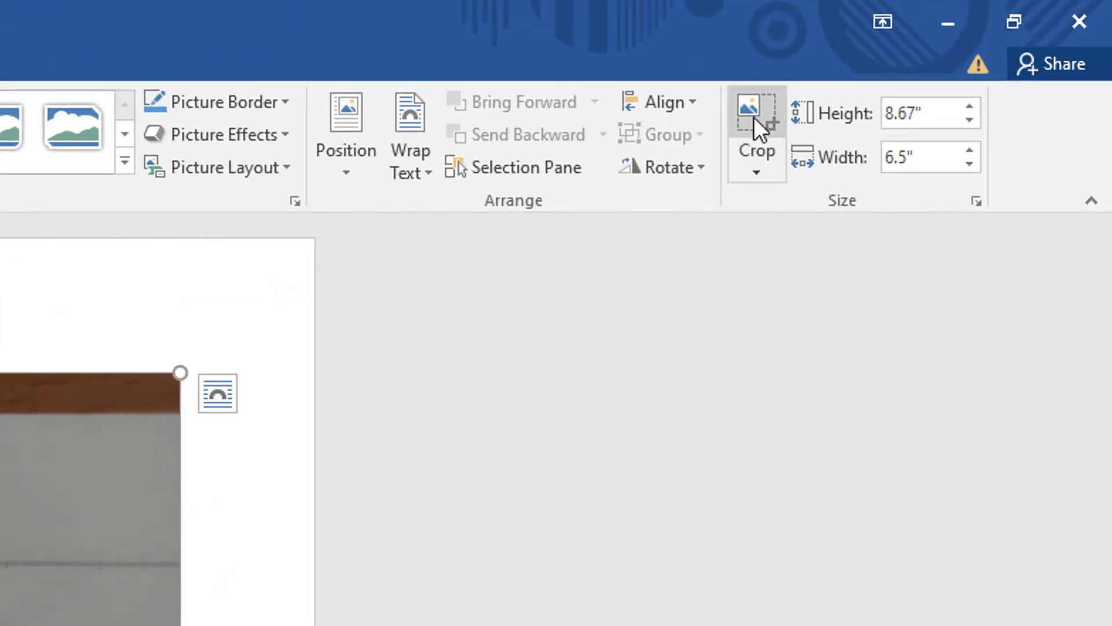
pyautogui.click(756, 152)
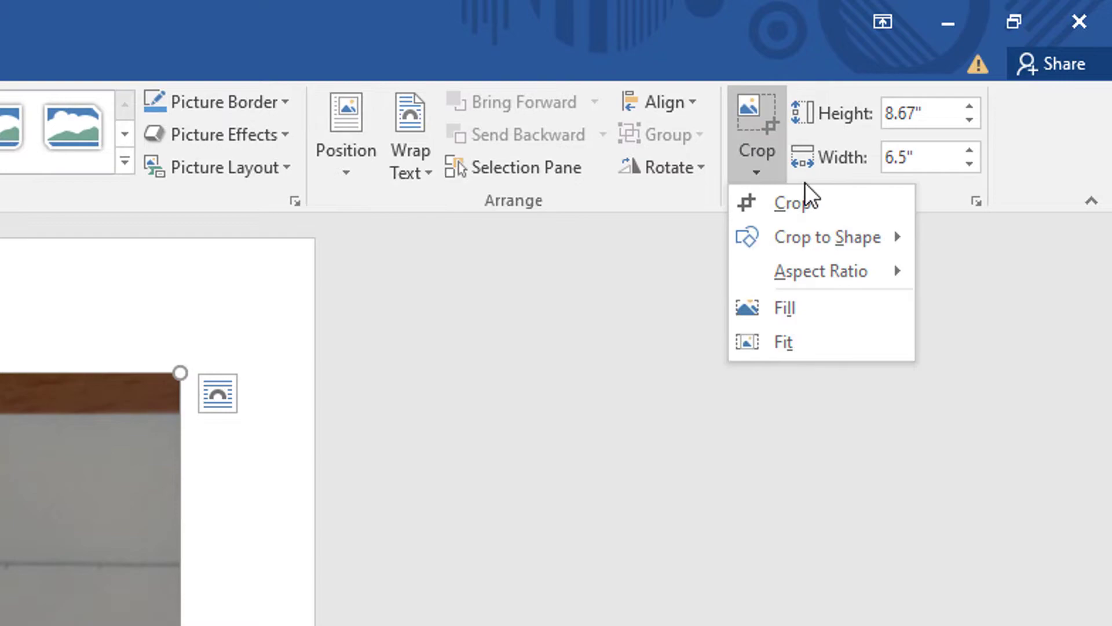
pyautogui.click(819, 198)
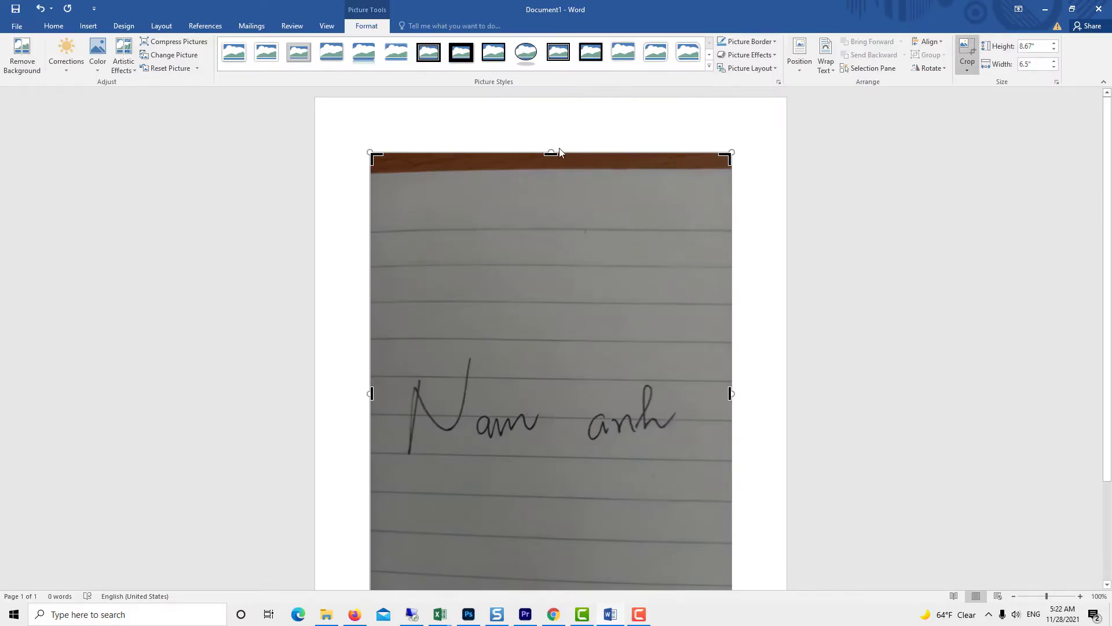
pyautogui.moveTo(551, 153); pyautogui.dragTo(568, 354)
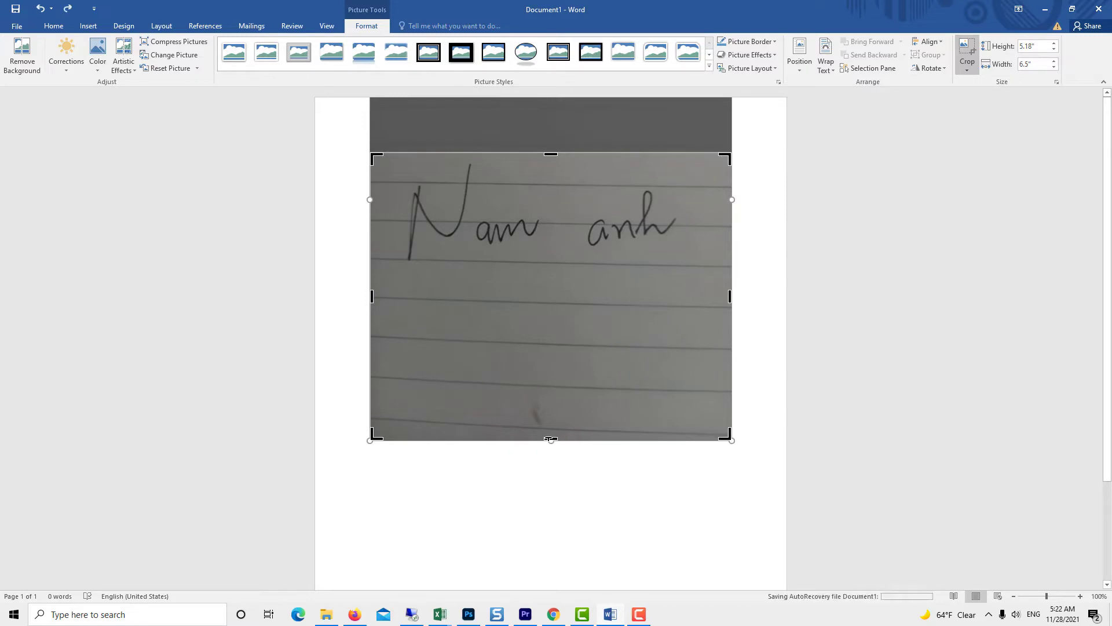
pyautogui.moveTo(564, 442); pyautogui.dragTo(564, 272)
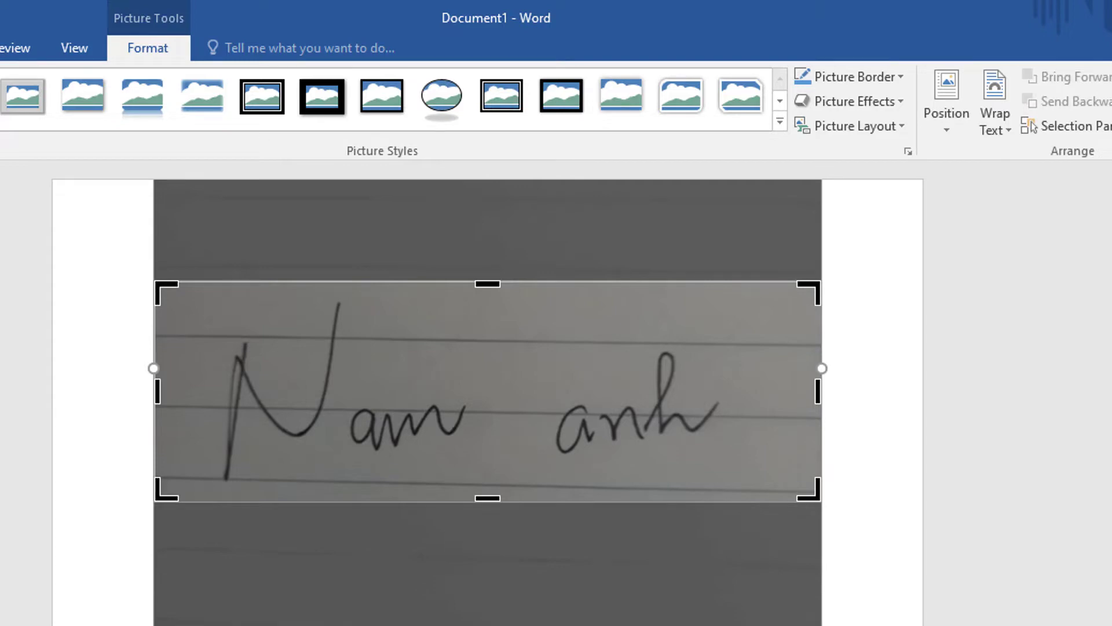
# Step: Finish the crop and bring up Picture Corrections Options from the Corrections menu
pyautogui.click(963, 54)
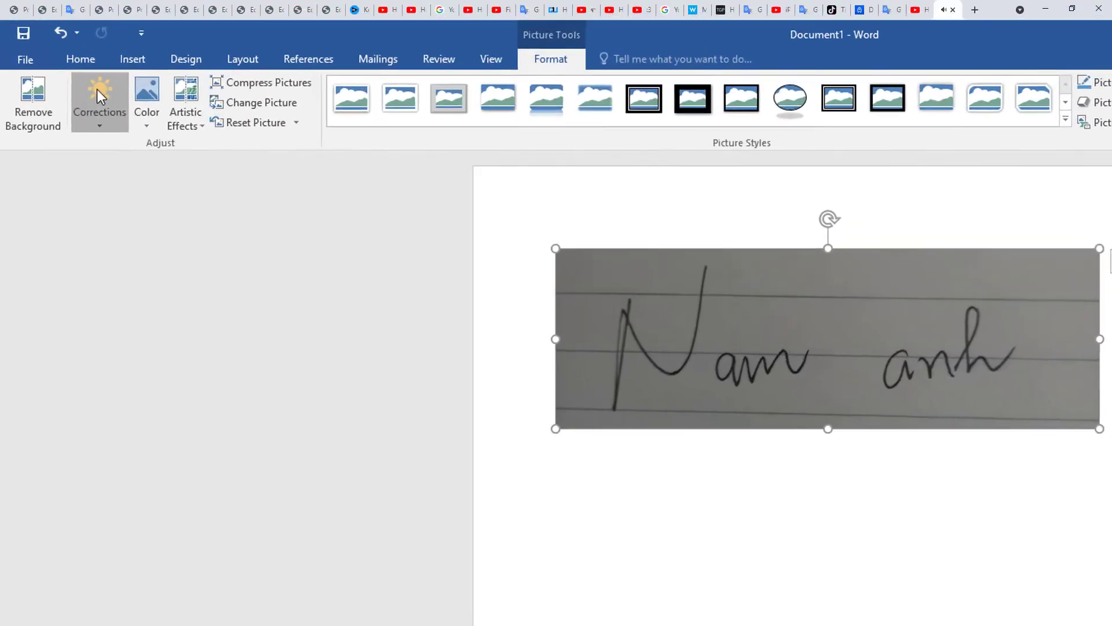
pyautogui.click(69, 69)
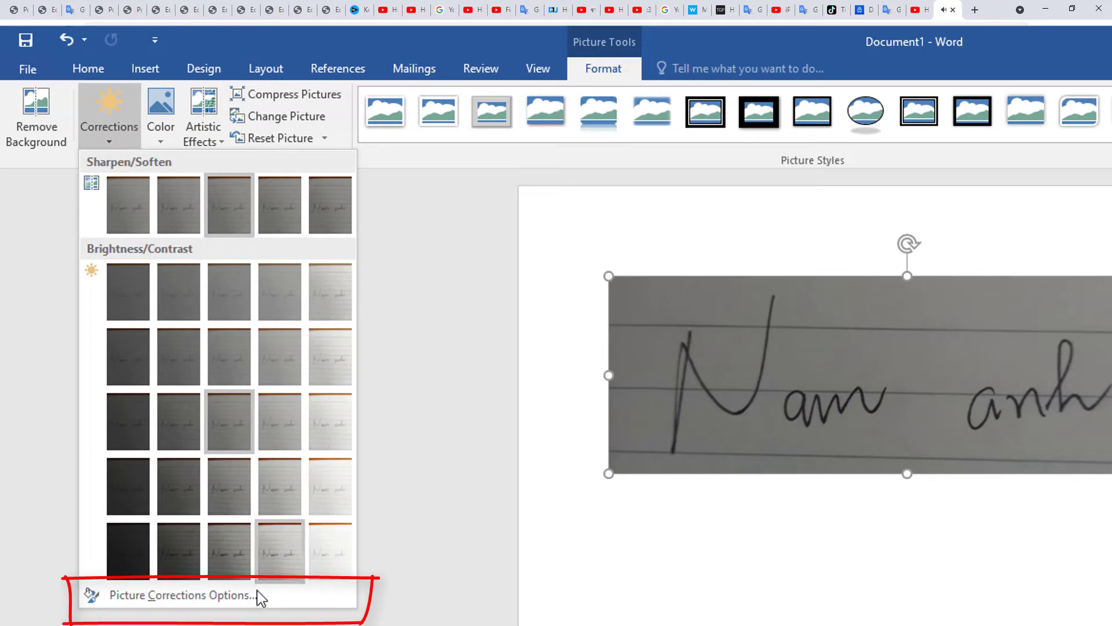
pyautogui.click(205, 584)
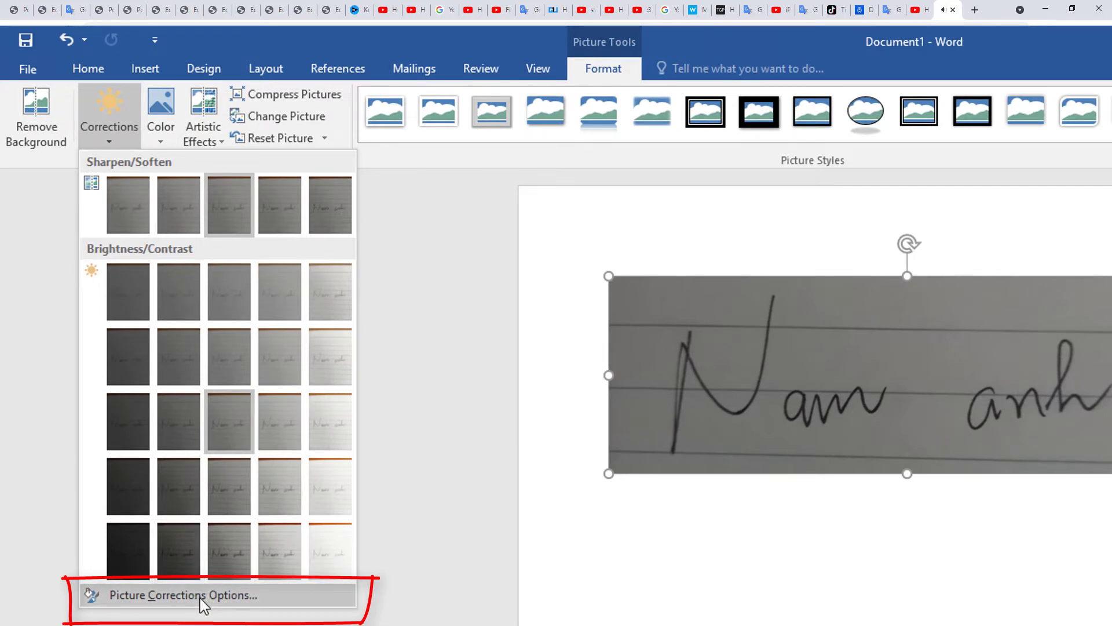
# Step: Set the signature picture's Sharpness to 100% and Brightness to 90% in Format Picture
pyautogui.click(200, 597)
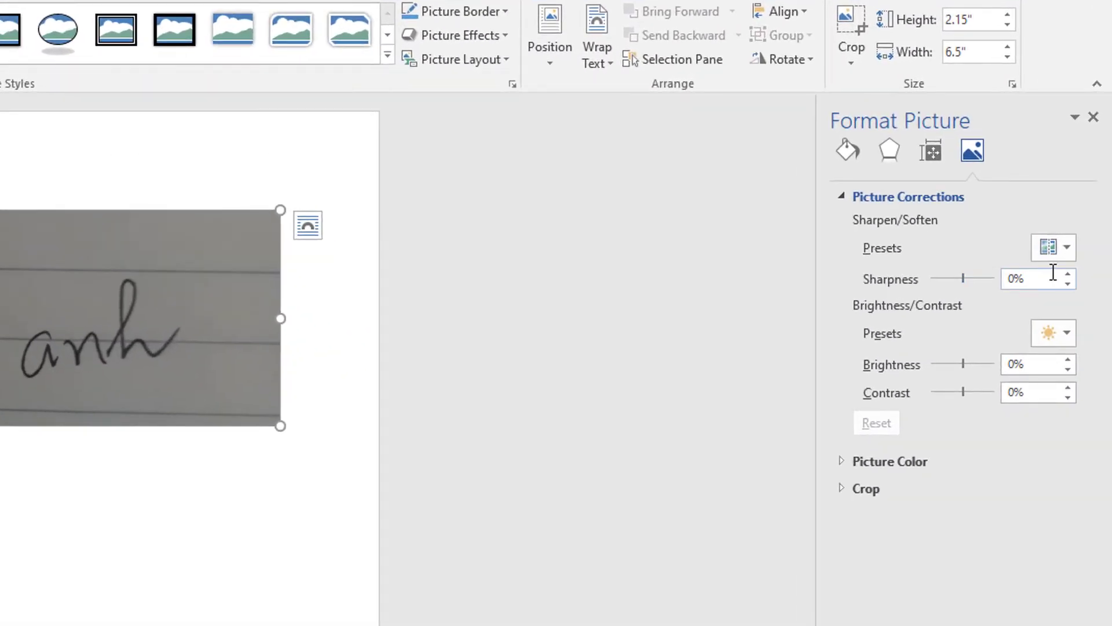
pyautogui.click(1053, 278)
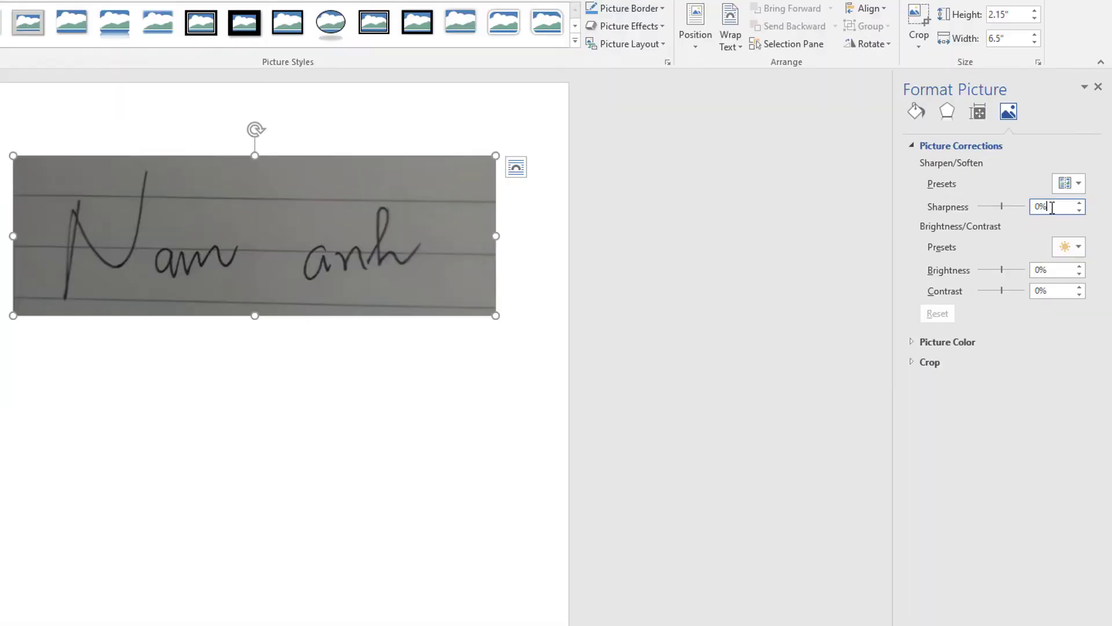
pyautogui.hotkey('ctrl', 'a')
pyautogui.write('0')
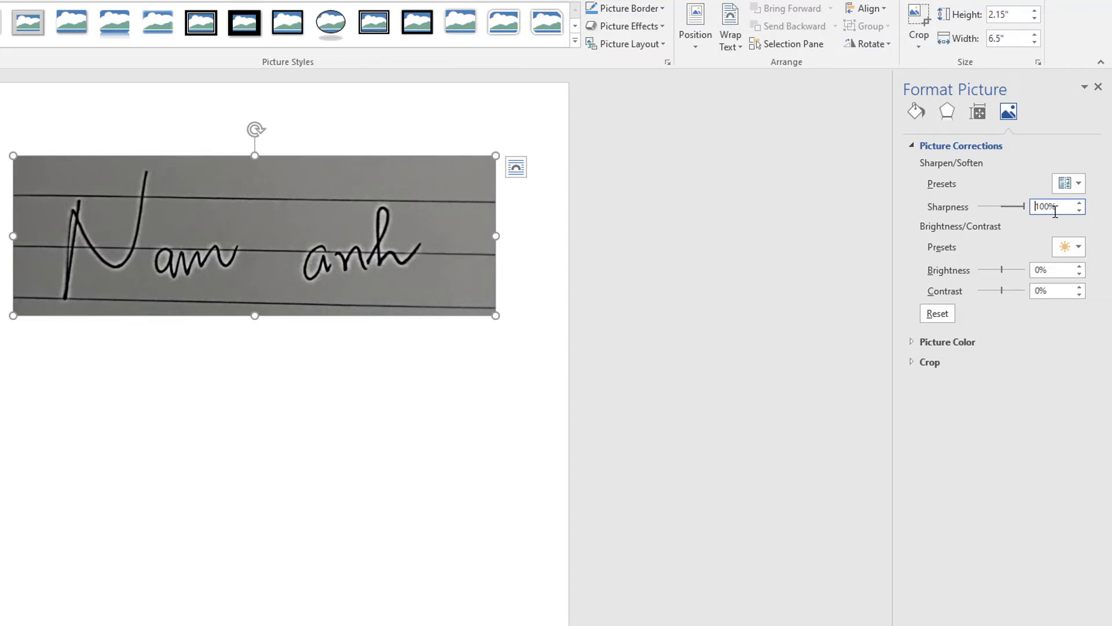
pyautogui.click(1058, 271)
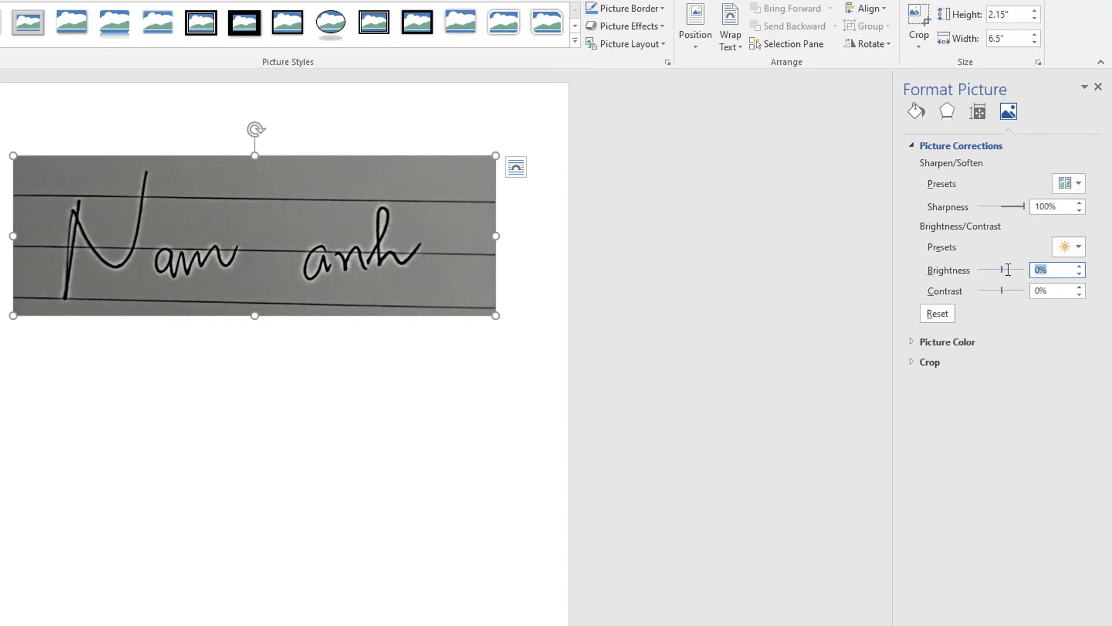
pyautogui.write('90')
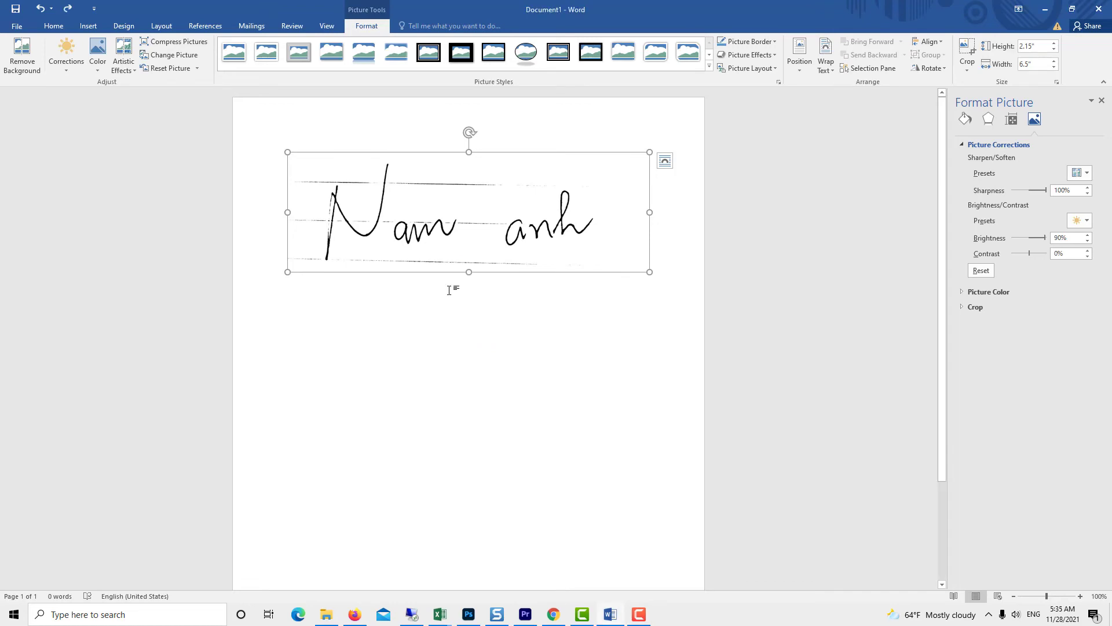
# Step: Apply the Blue, Accent color 1 Light recolor preset and deselect the picture
pyautogui.click(108, 54)
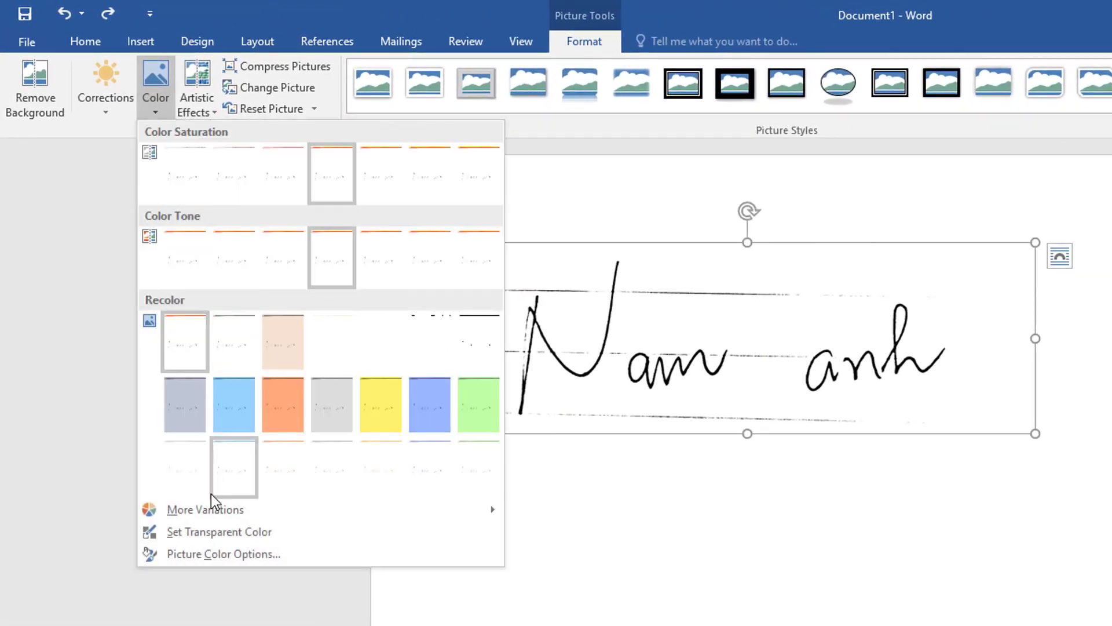
pyautogui.click(248, 481)
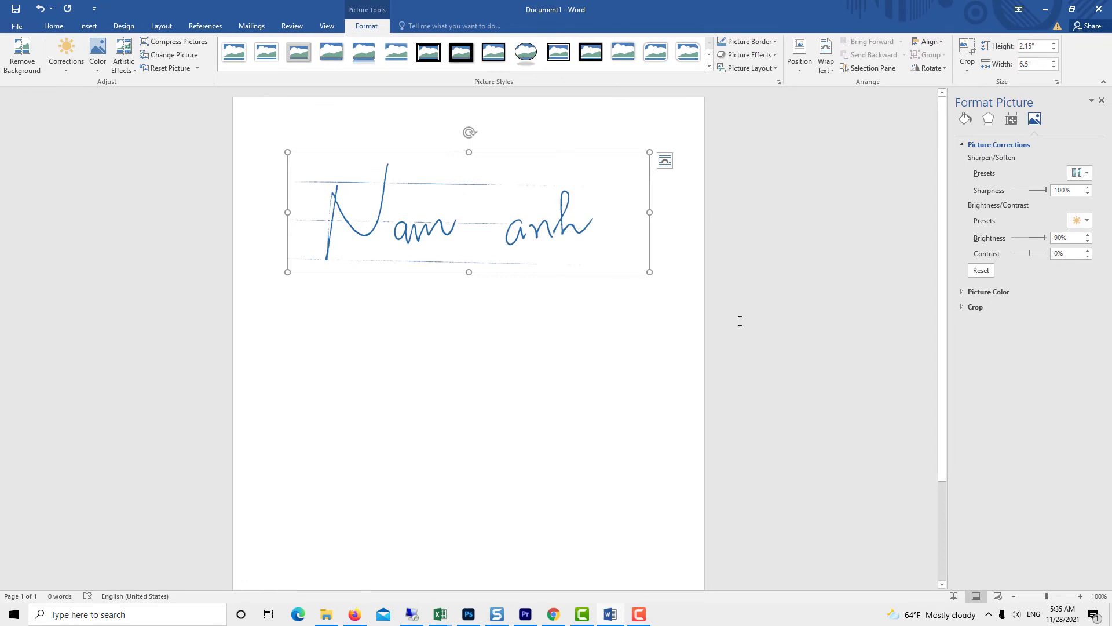
pyautogui.click(739, 321)
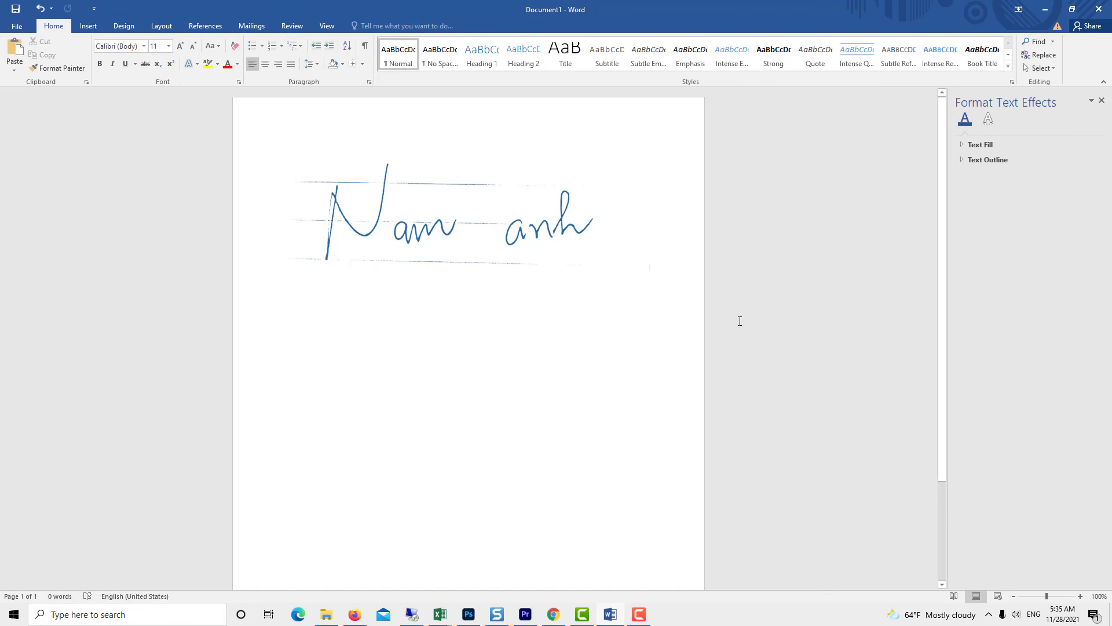